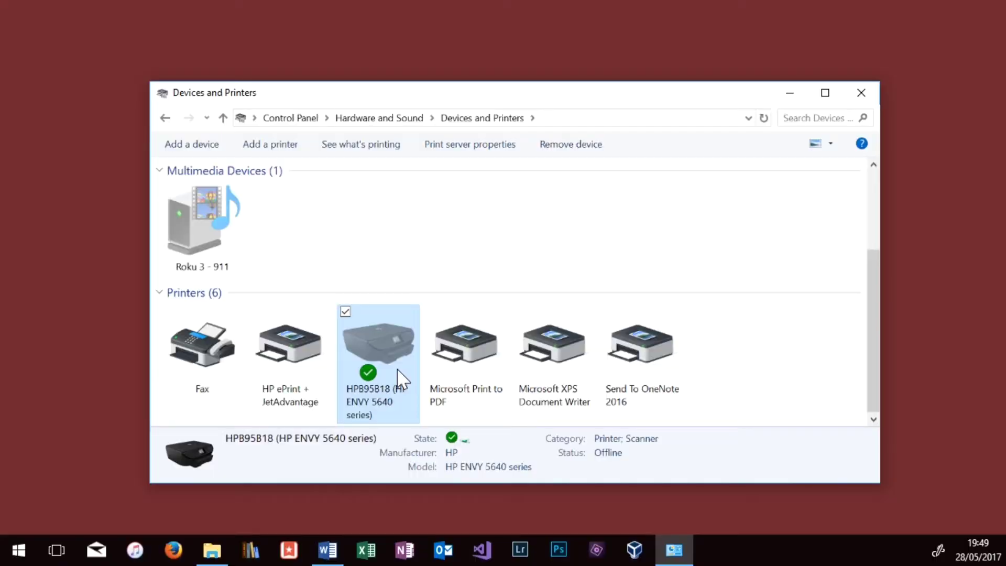
Open the context menu of the HPB95B18 (HP ENVY 5640 series) printer
{"action": "right_click", "coordinate": [398, 370]}
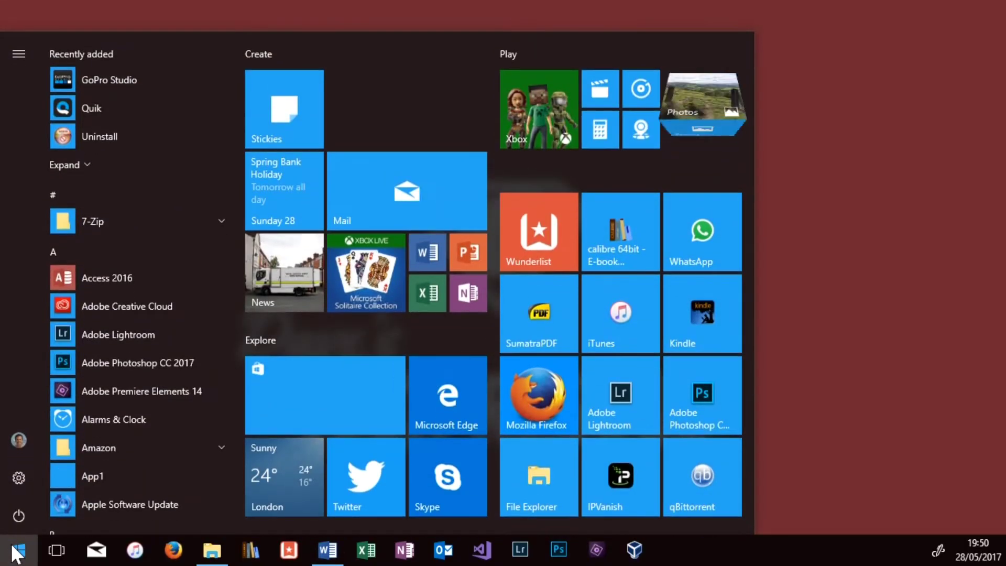
Open Control Panel via a 'cont' search and show the Printers in Devices and Printers
{"action": "type", "text": "control"}
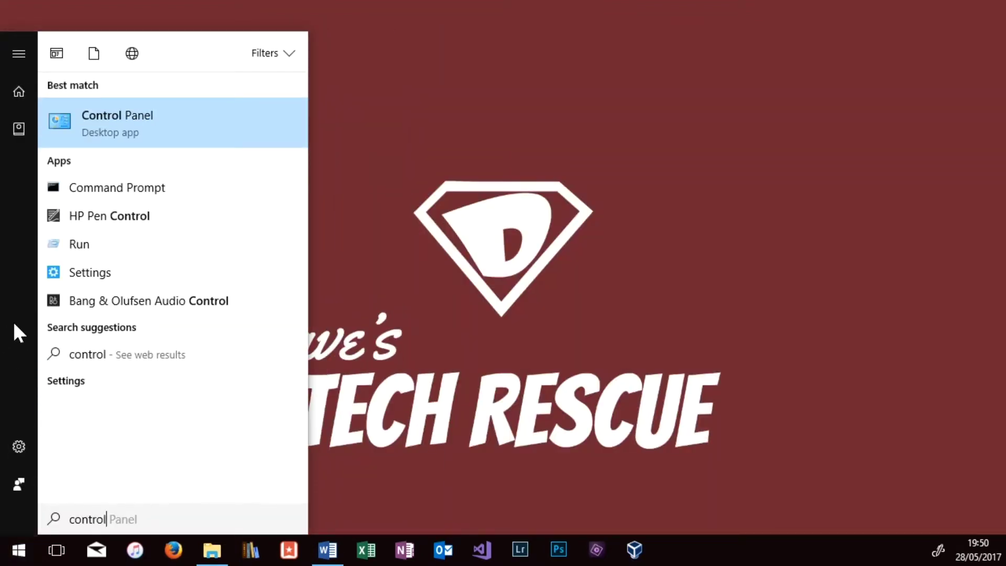
{"action": "key", "text": "Return"}
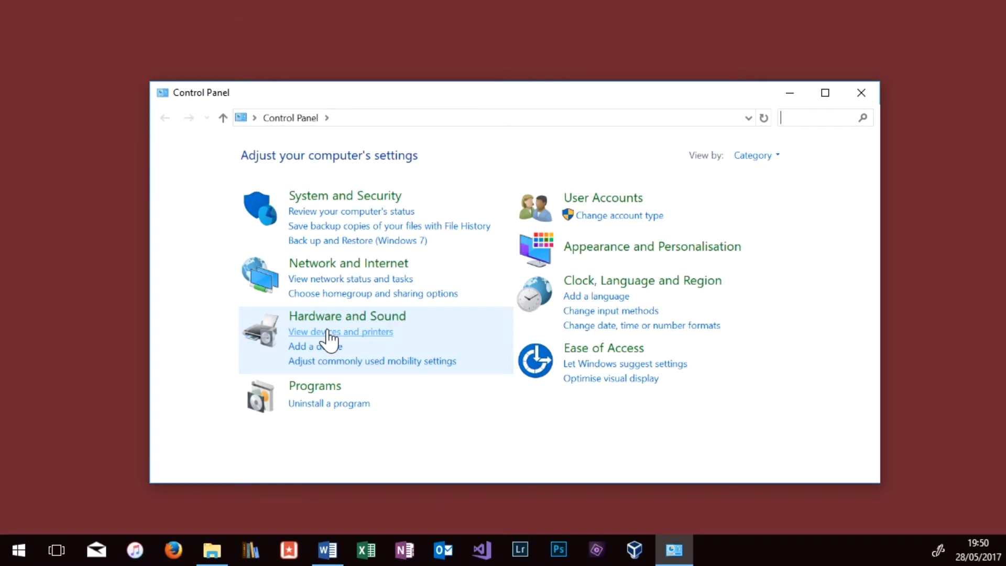
{"action": "left_click", "coordinate": [327, 330]}
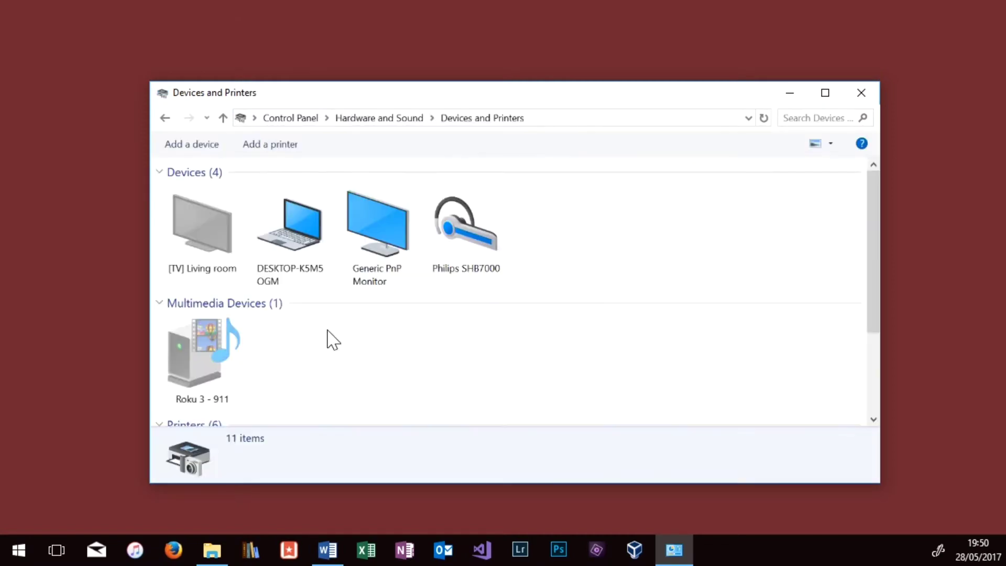
{"action": "scroll", "coordinate": [334, 341], "scroll_direction": "down", "scroll_amount": 3}
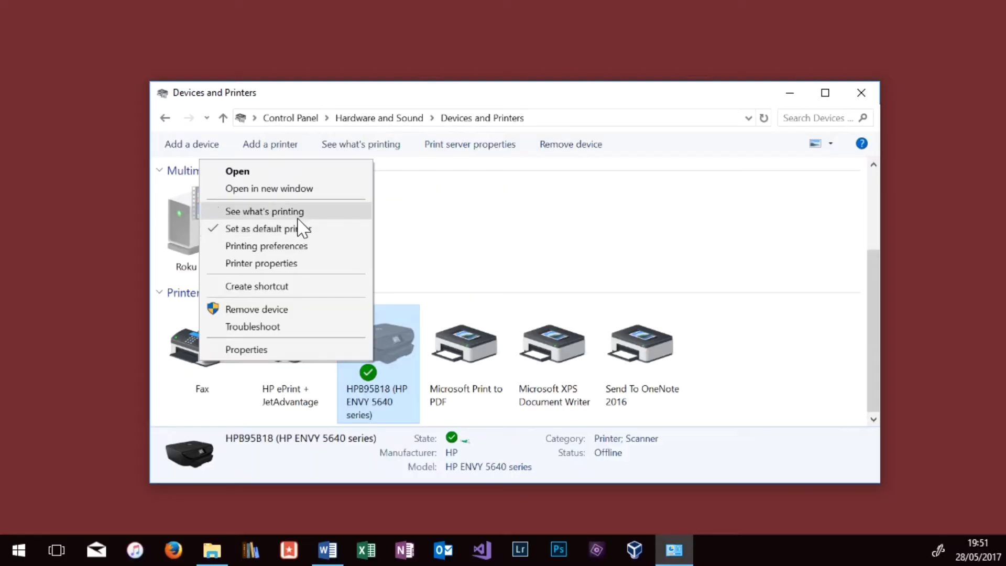
Open the HP ENVY 5640 print queue and cancel all its documents
{"action": "left_click", "coordinate": [297, 215]}
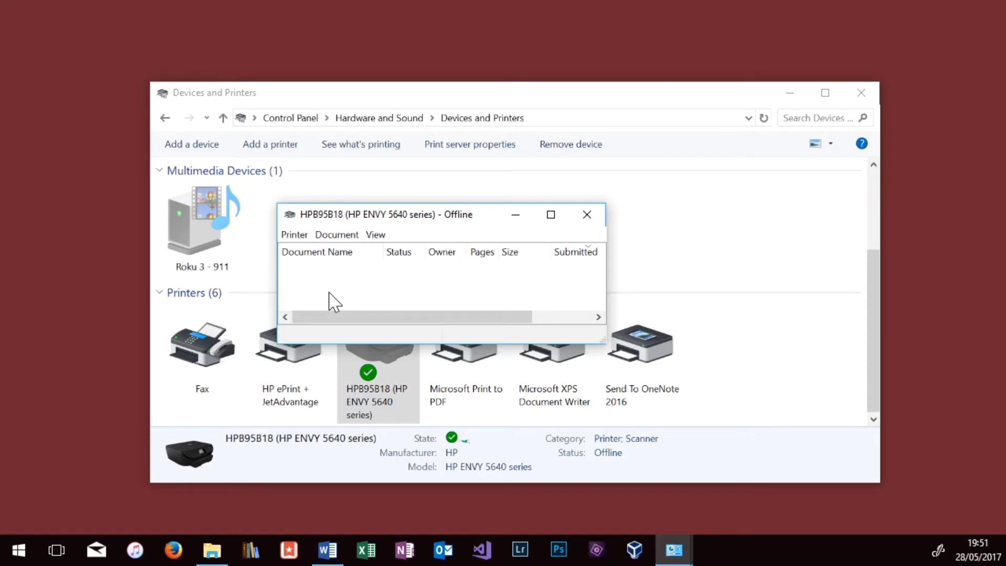
{"action": "left_click", "coordinate": [294, 235]}
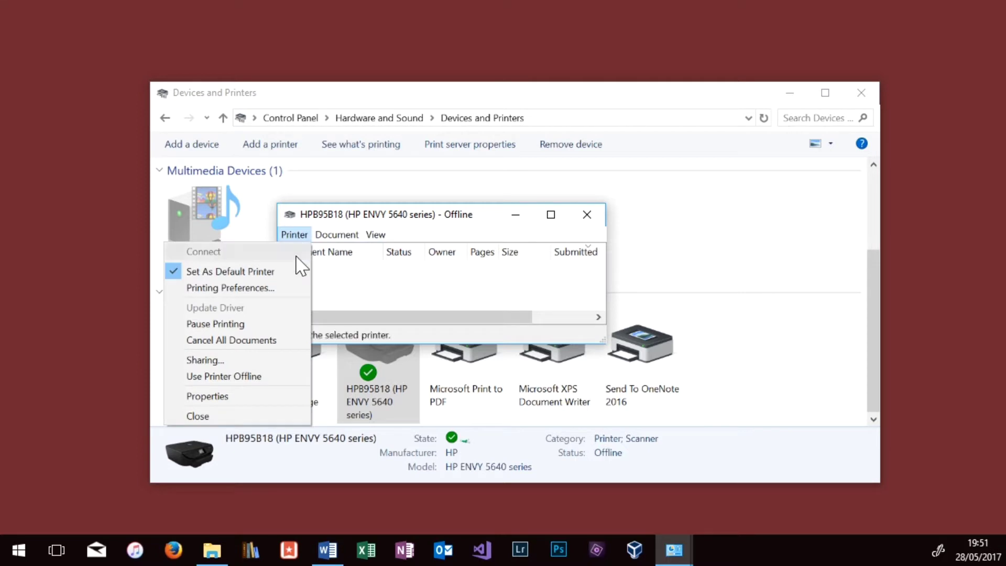
{"action": "left_click", "coordinate": [268, 340]}
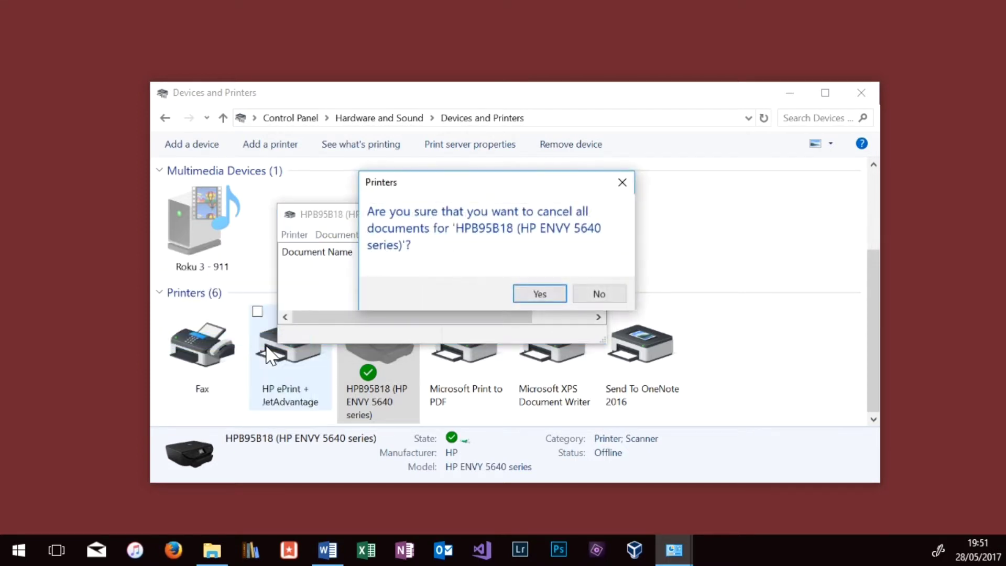
{"action": "left_click", "coordinate": [539, 296]}
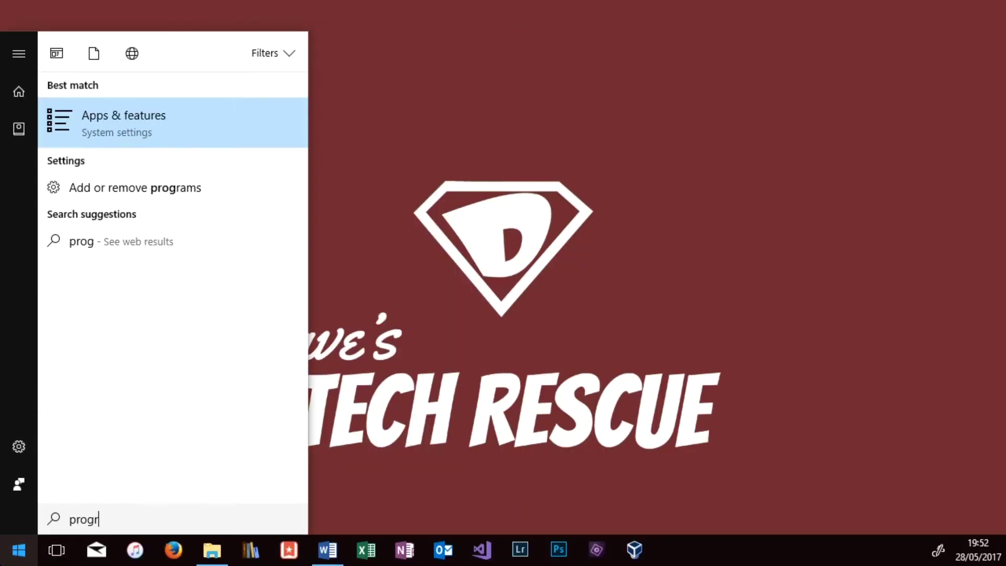
Open Add or remove programs and scroll to HP AiO Printer Remote and HP ePrint SW
{"action": "type", "text": "ams"}
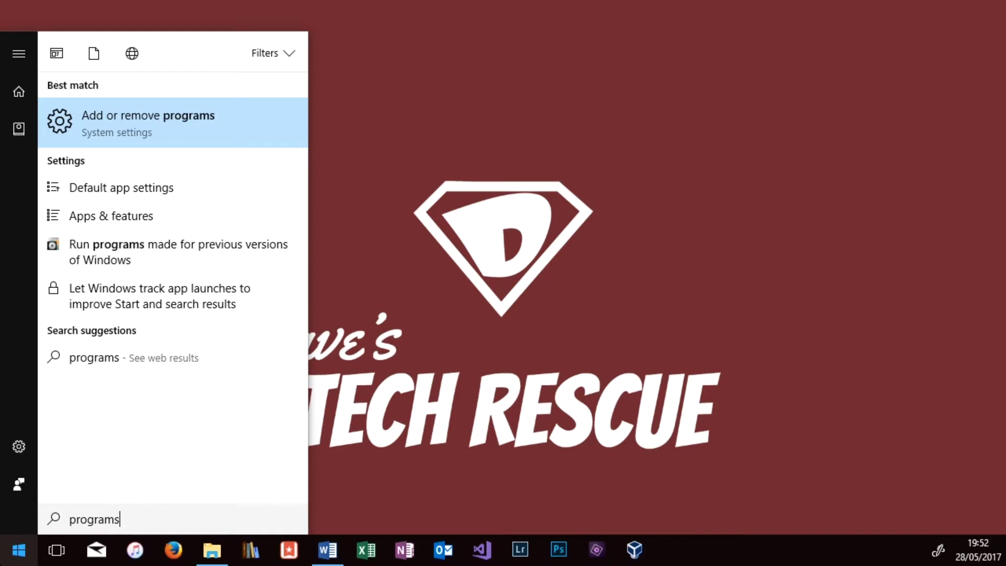
{"action": "left_click", "coordinate": [131, 139]}
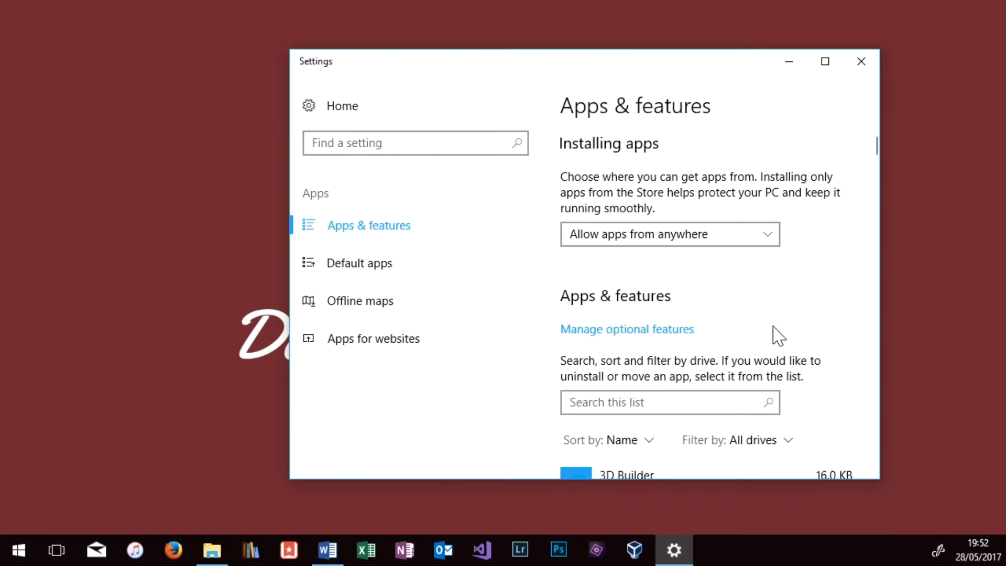
{"action": "scroll", "coordinate": [774, 328], "scroll_direction": "down", "scroll_amount": 12}
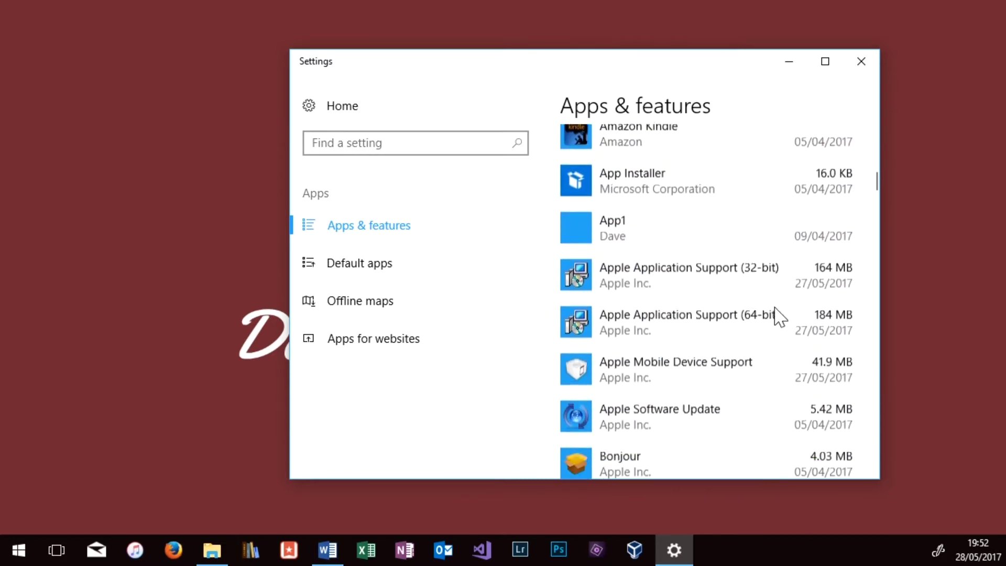
{"action": "scroll", "coordinate": [780, 317], "scroll_direction": "down", "scroll_amount": 15}
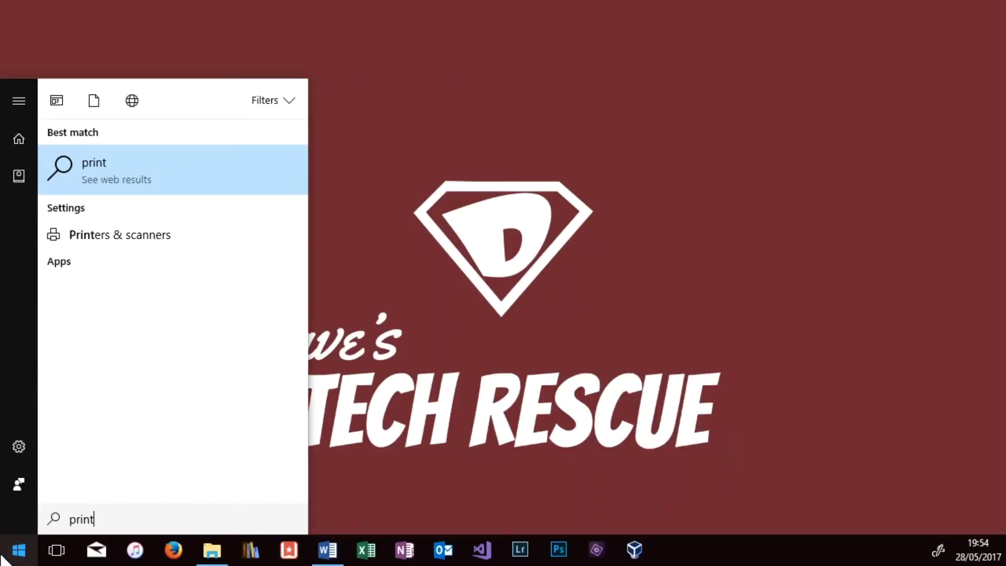
In Print Management's All Printers list, choose Delete on the HP ENVY 5640 printer
{"action": "type", "text": " ma"}
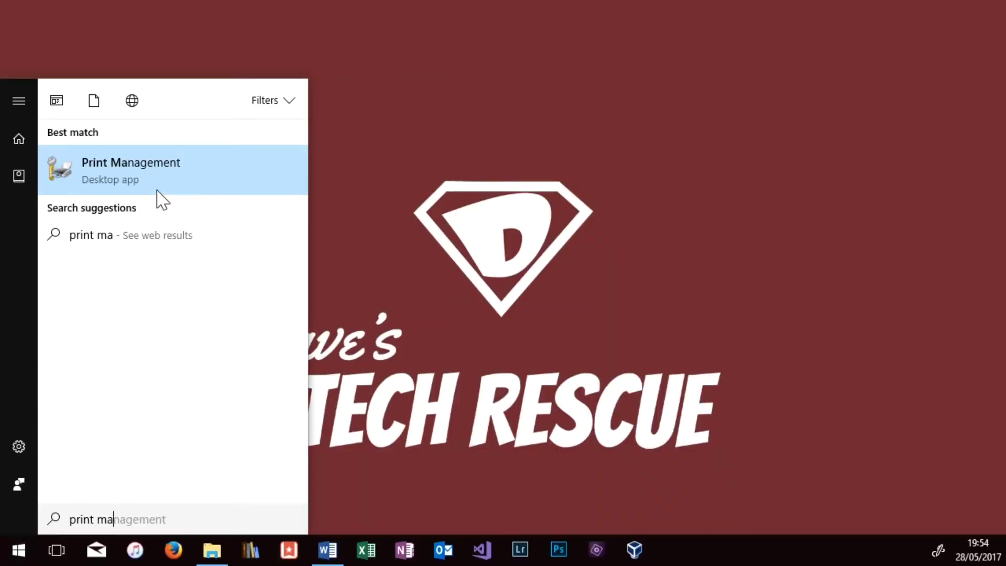
{"action": "left_click", "coordinate": [155, 186]}
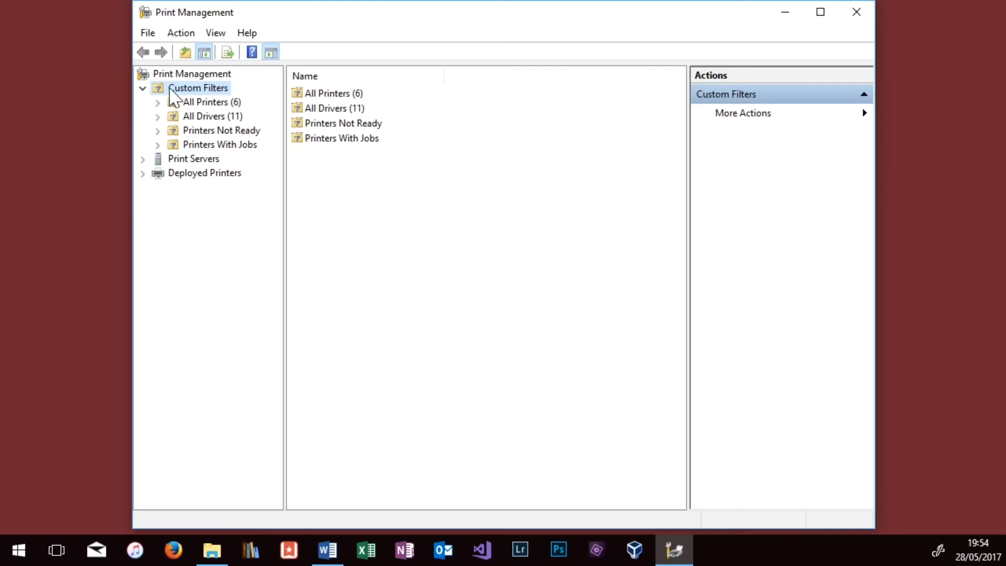
{"action": "left_click", "coordinate": [191, 105]}
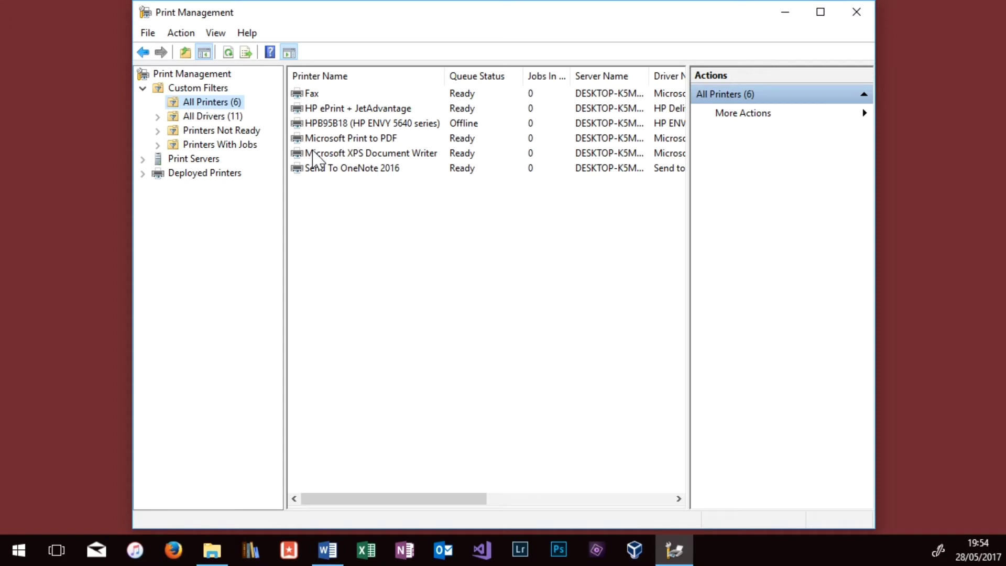
{"action": "right_click", "coordinate": [316, 126]}
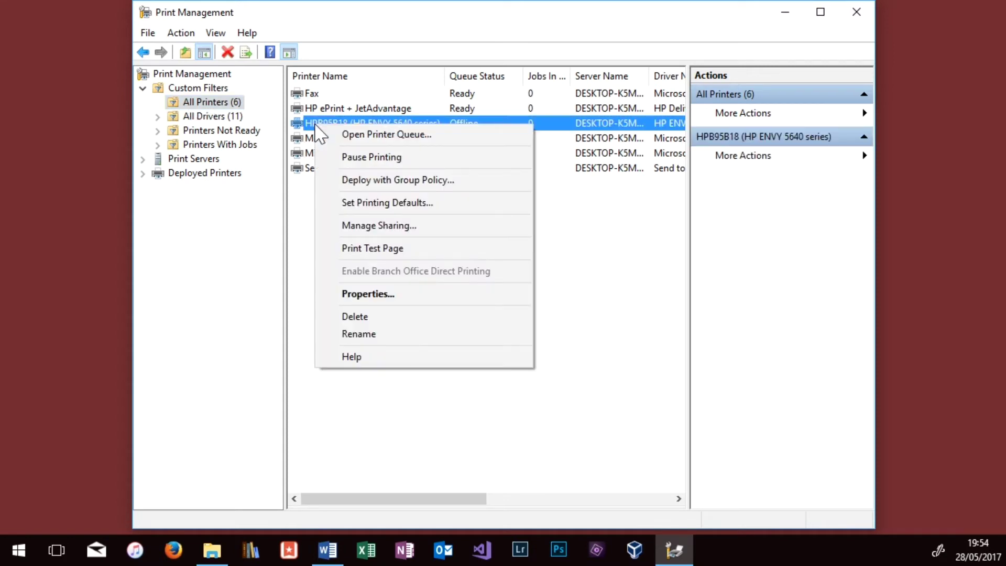
{"action": "left_click", "coordinate": [365, 317]}
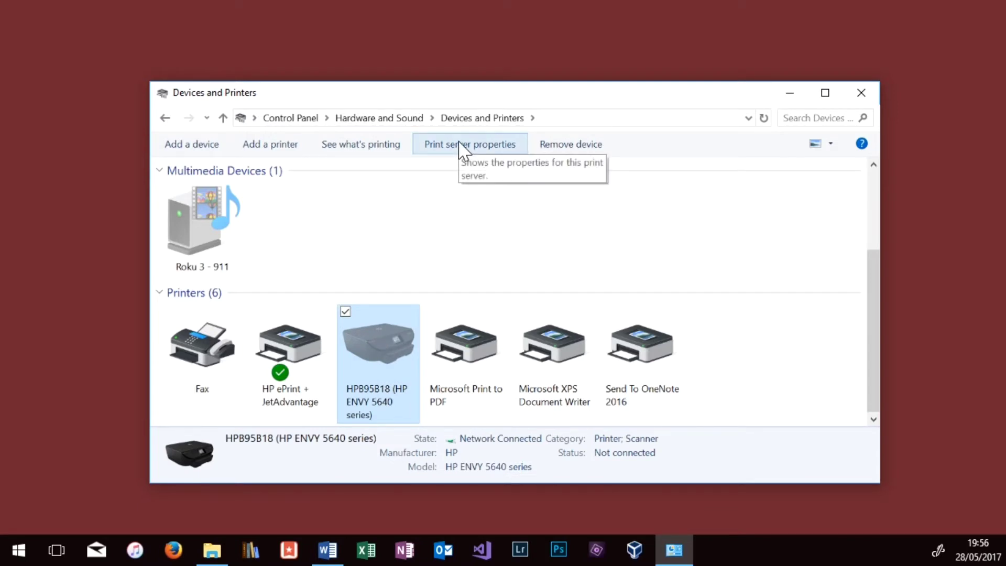
Select Microsoft Print to PDF, then highlight the HP ENVY 5640 series driver in Print Server Properties
{"action": "left_click", "coordinate": [474, 385]}
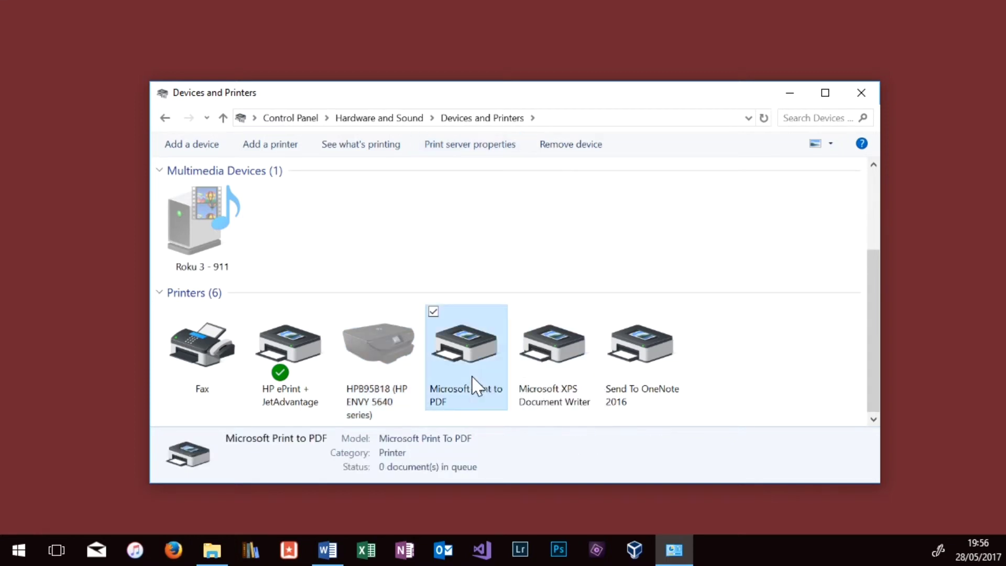
{"action": "left_click", "coordinate": [461, 152]}
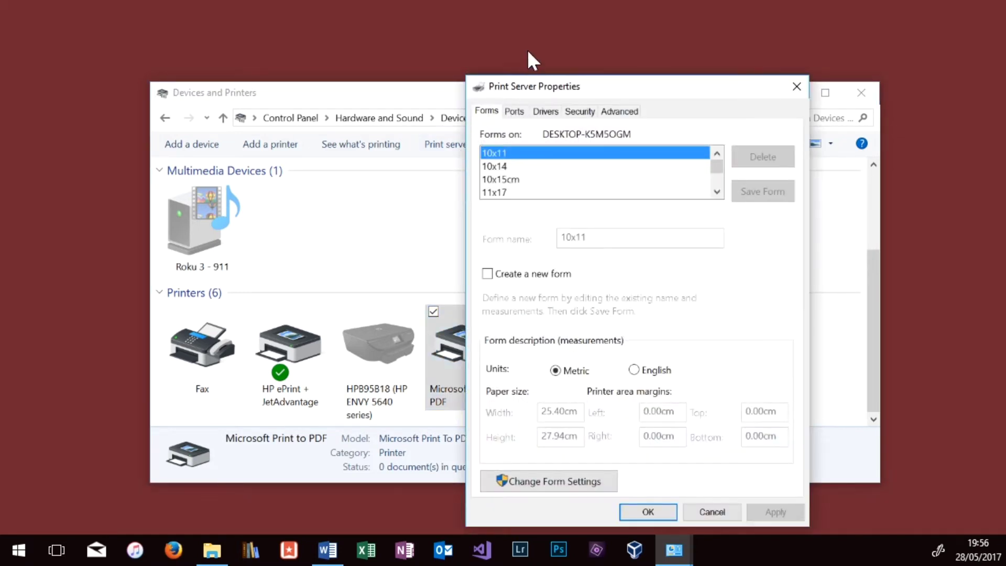
{"action": "left_click", "coordinate": [546, 111]}
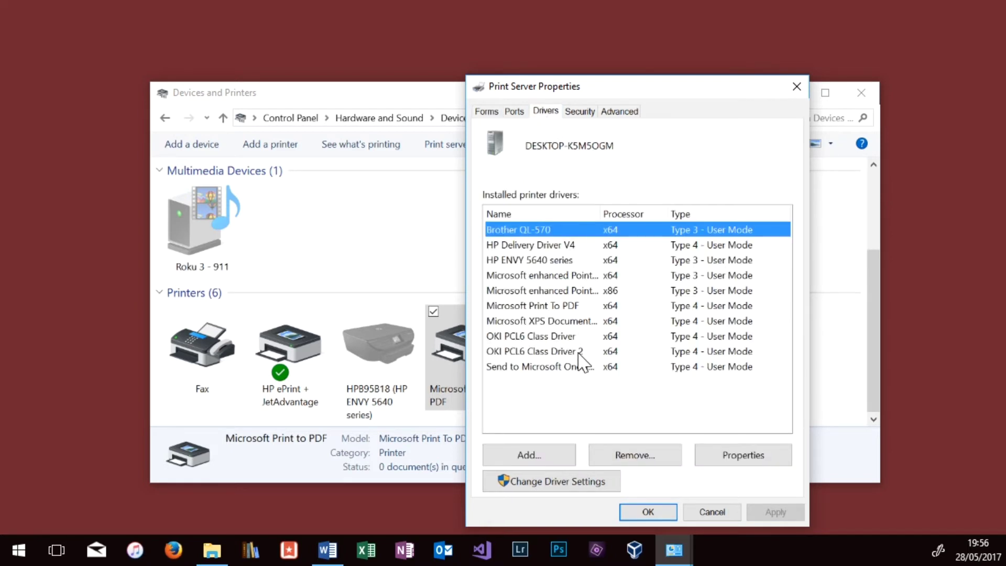
{"action": "left_click", "coordinate": [551, 263]}
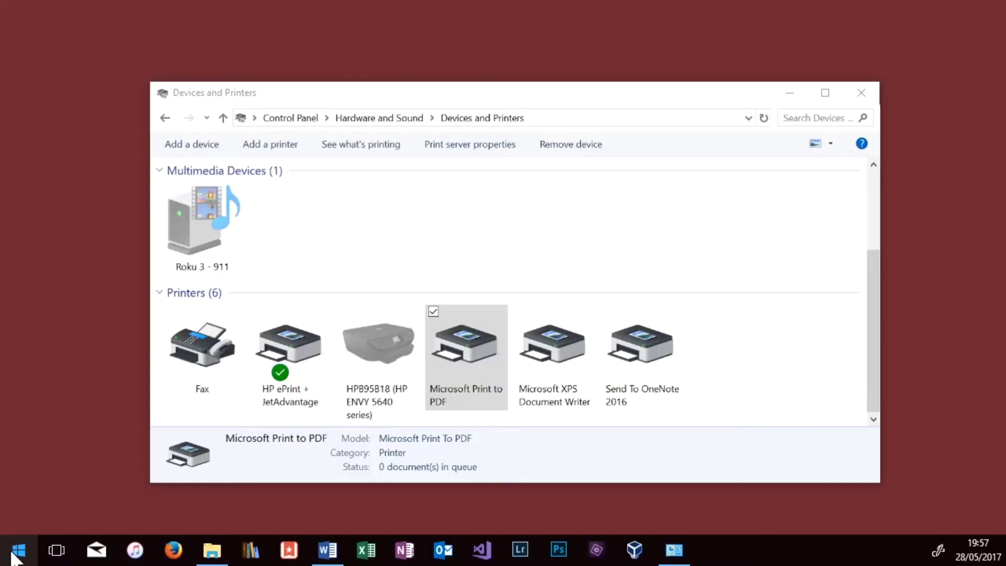
Run services.msc from the Start button's Run dialog
{"action": "right_click", "coordinate": [18, 555]}
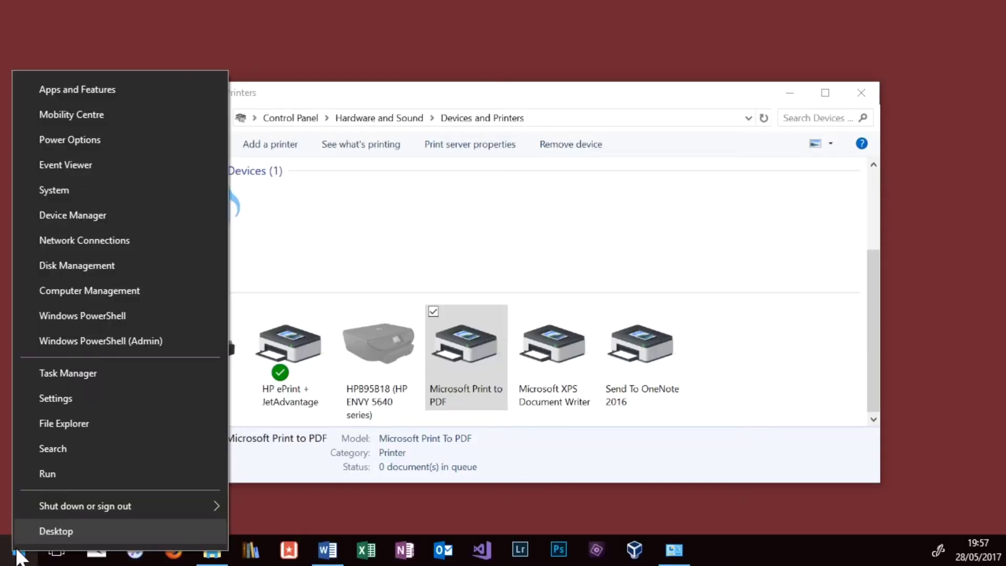
{"action": "left_click", "coordinate": [34, 480]}
{"action": "type", "text": "services."}
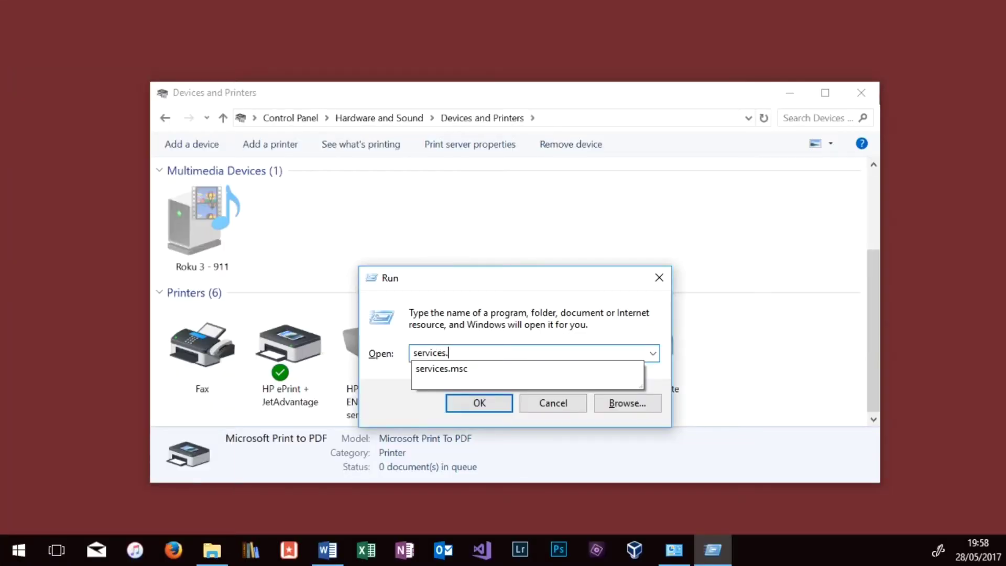
{"action": "type", "text": "msc"}
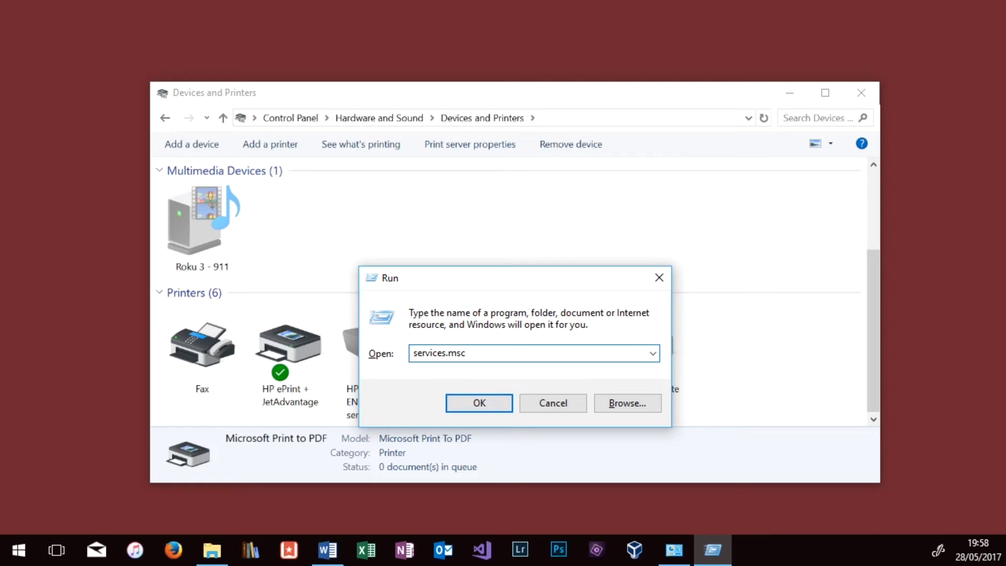
{"action": "left_click", "coordinate": [492, 412]}
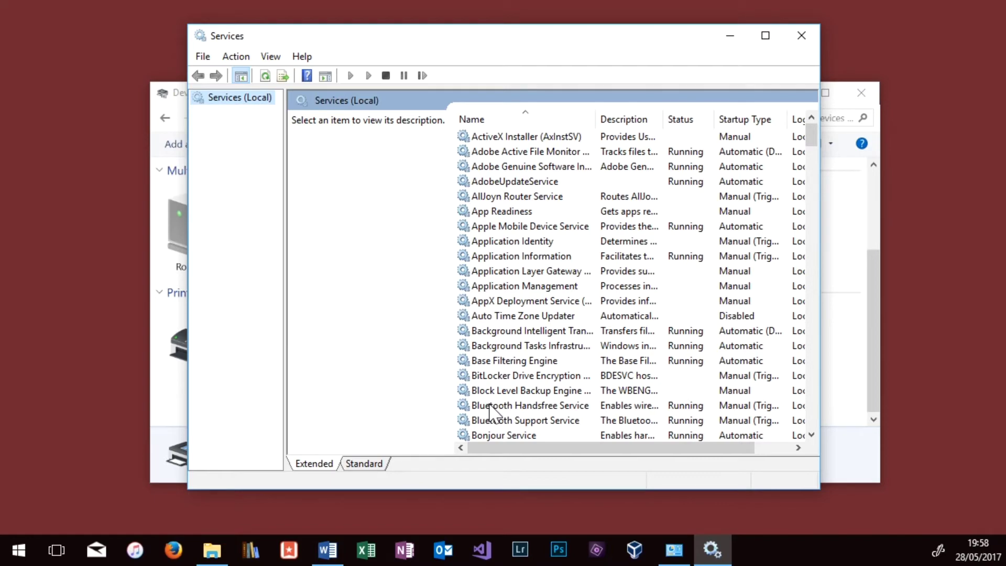
Stop the Print Spooler service, then open File Explorer
{"action": "scroll", "coordinate": [606, 362], "scroll_direction": "down", "scroll_amount": 13}
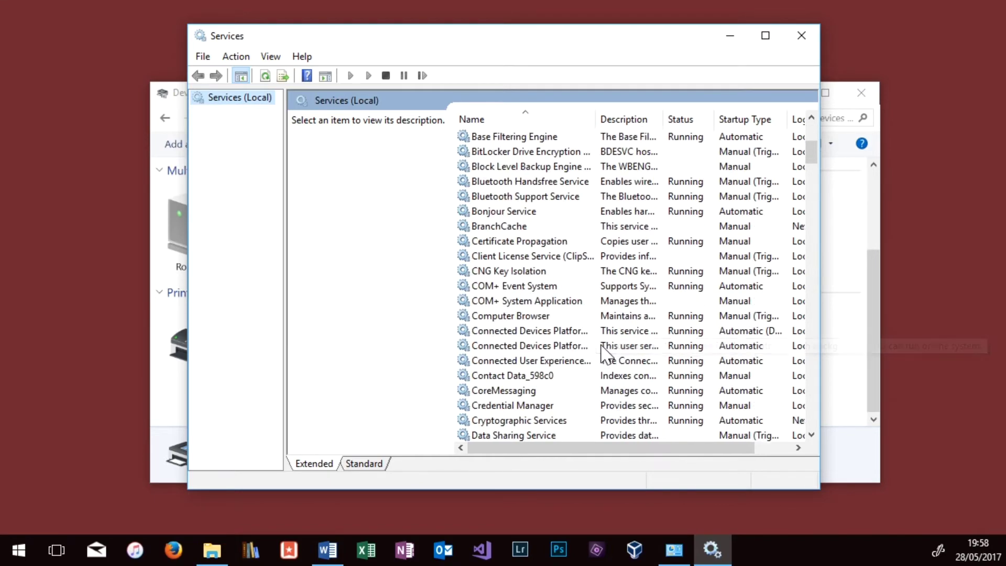
{"action": "scroll", "coordinate": [605, 357], "scroll_direction": "down", "scroll_amount": 20}
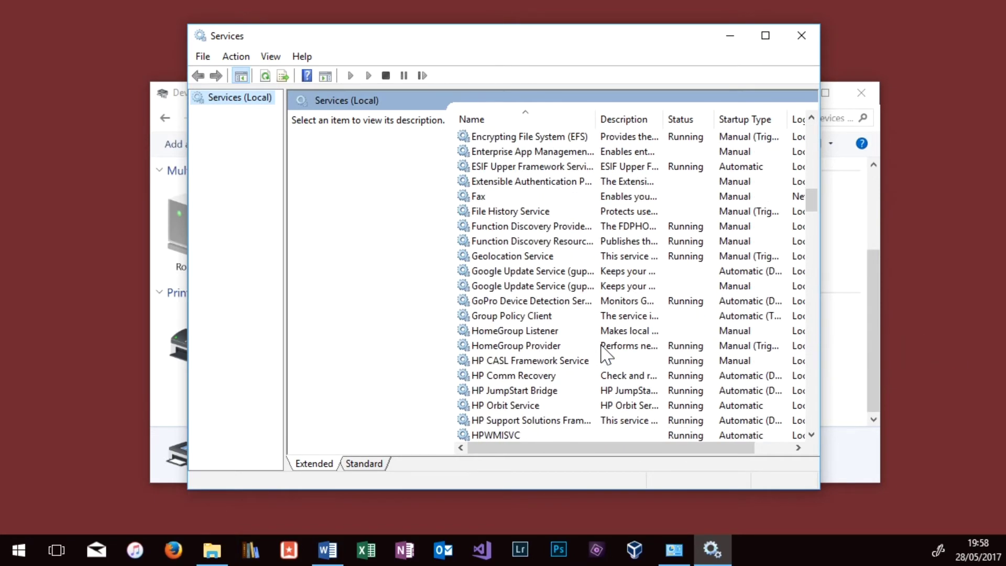
{"action": "right_click", "coordinate": [550, 303]}
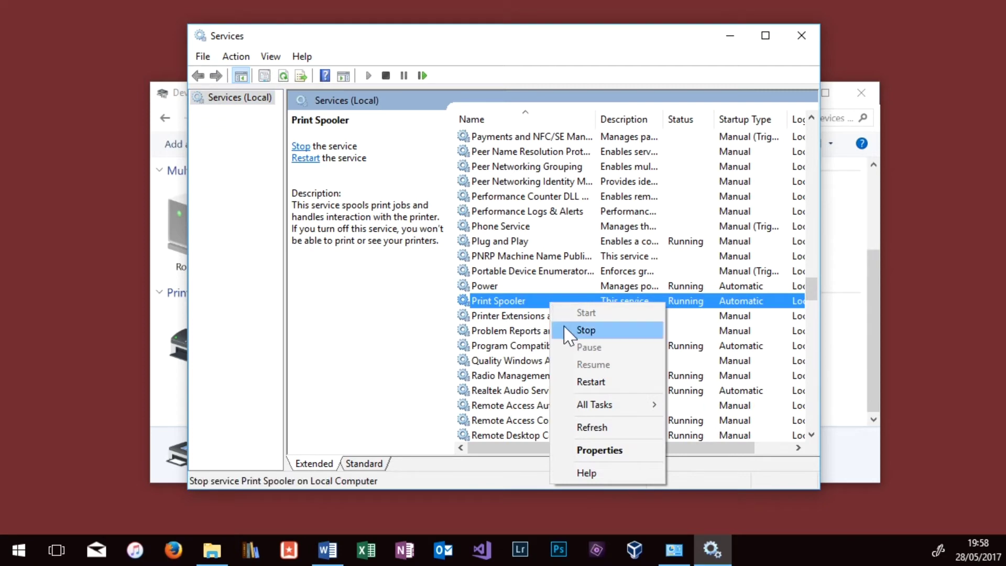
{"action": "left_click", "coordinate": [567, 331]}
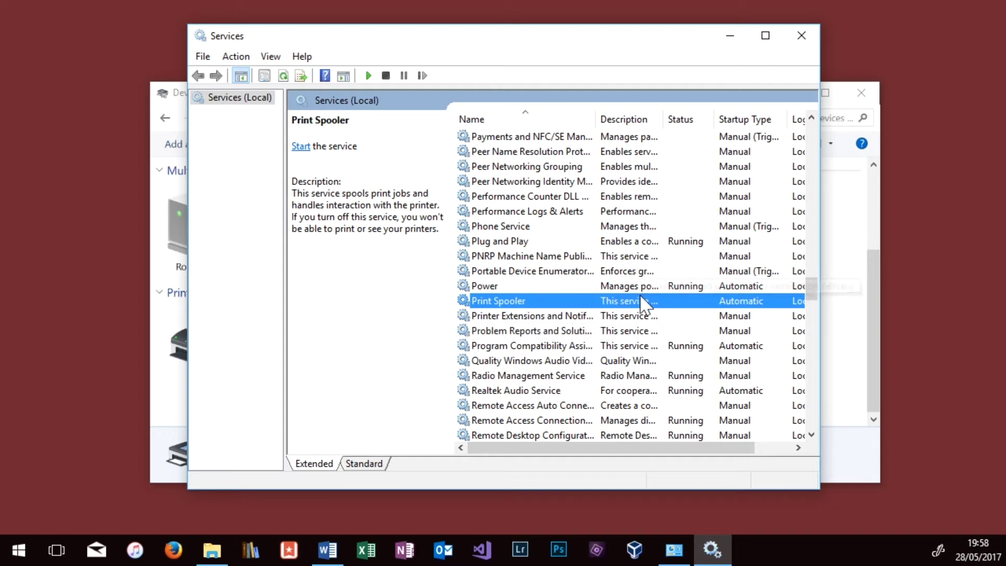
{"action": "key", "text": "super+e"}
{"action": "scroll", "coordinate": [344, 294], "scroll_direction": "down", "scroll_amount": 3}
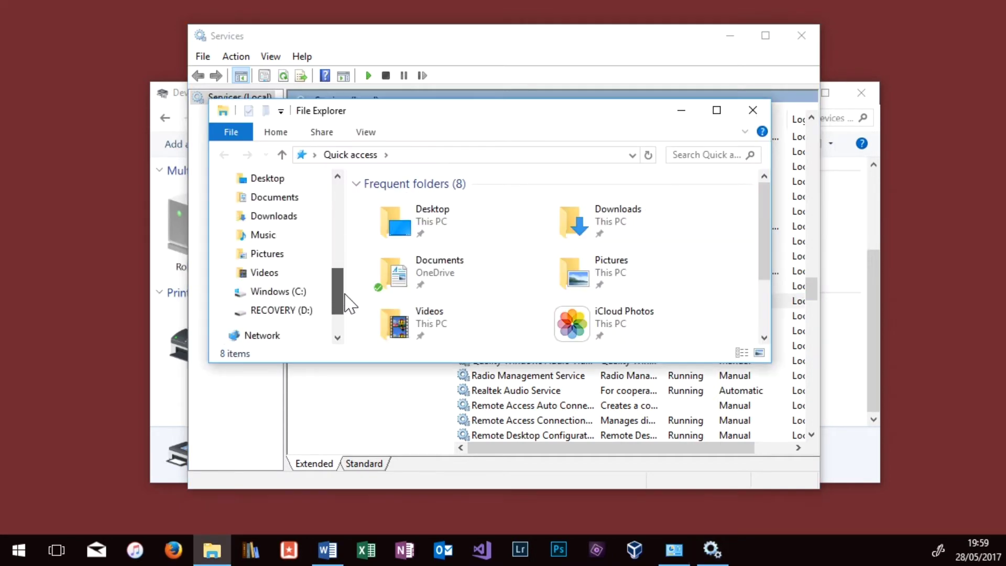
Browse File Explorer to C:\Windows\System32\spool
{"action": "left_click", "coordinate": [303, 300]}
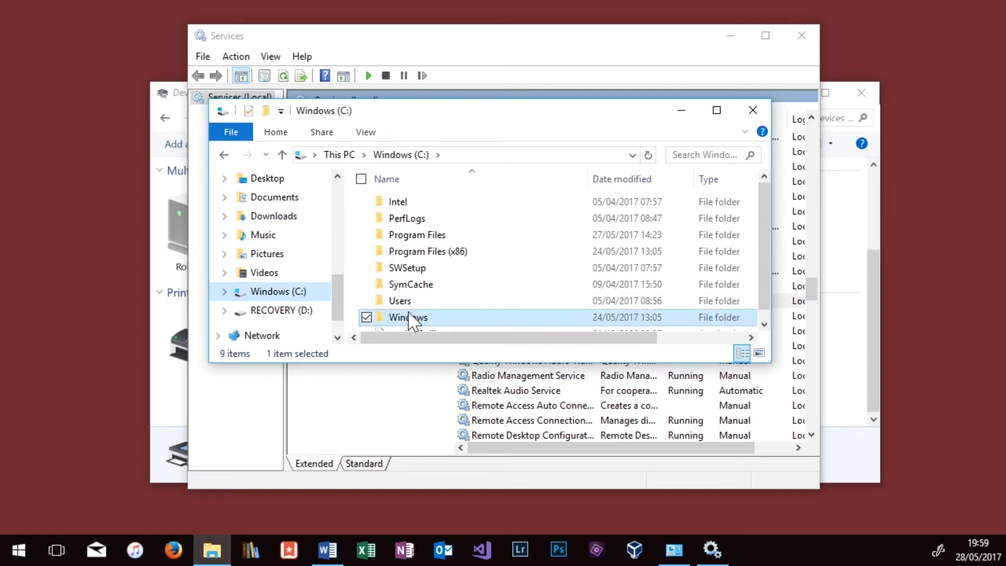
{"action": "double_click", "coordinate": [409, 318]}
{"action": "scroll", "coordinate": [576, 310], "scroll_direction": "down", "scroll_amount": 18}
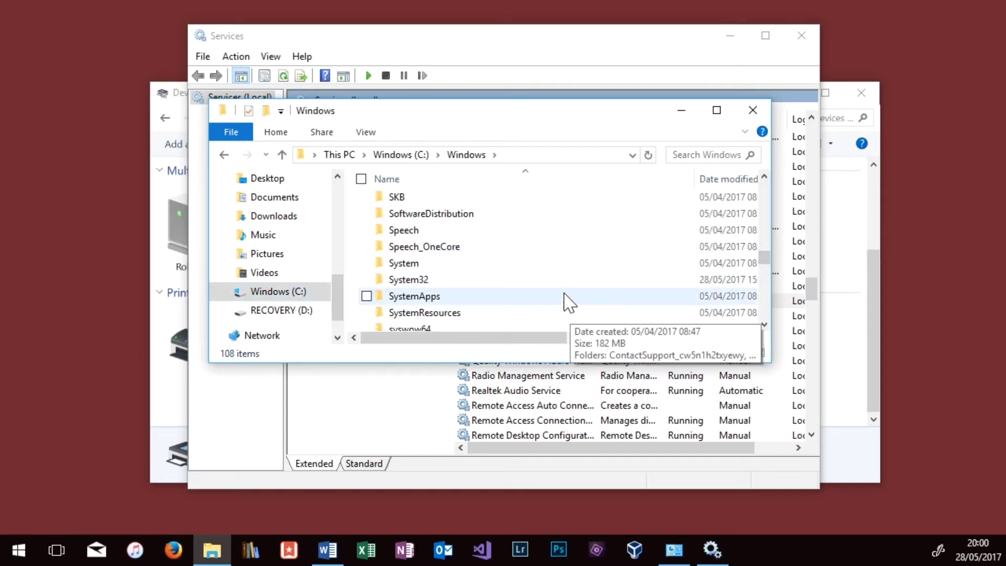
{"action": "left_click", "coordinate": [563, 286]}
{"action": "double_click", "coordinate": [563, 286]}
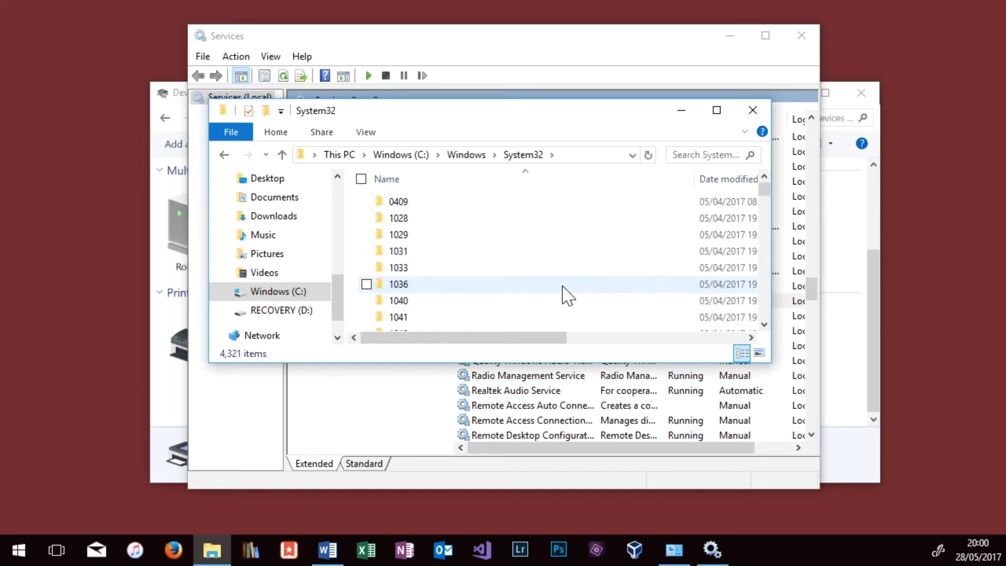
{"action": "type", "text": "spool"}
{"action": "key", "text": "Return"}
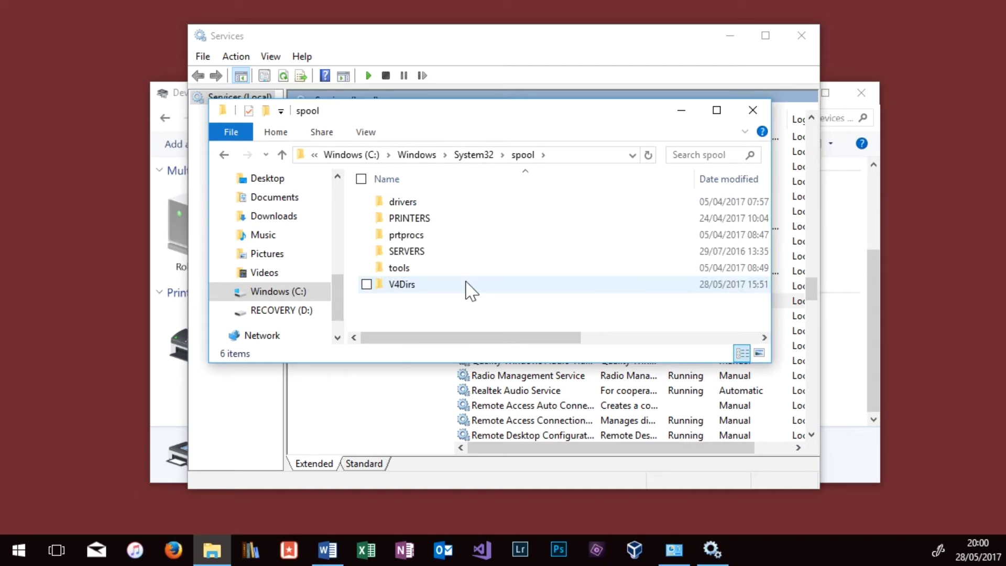
Open the PRINTERS folder with access granted, find it empty, restart Print Spooler and close Services
{"action": "double_click", "coordinate": [410, 219]}
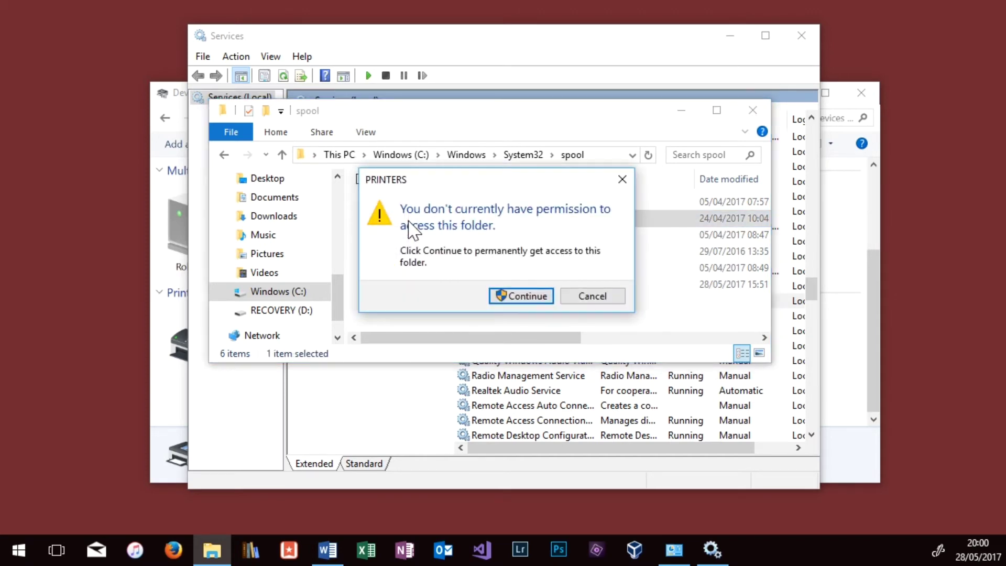
{"action": "left_click", "coordinate": [526, 297]}
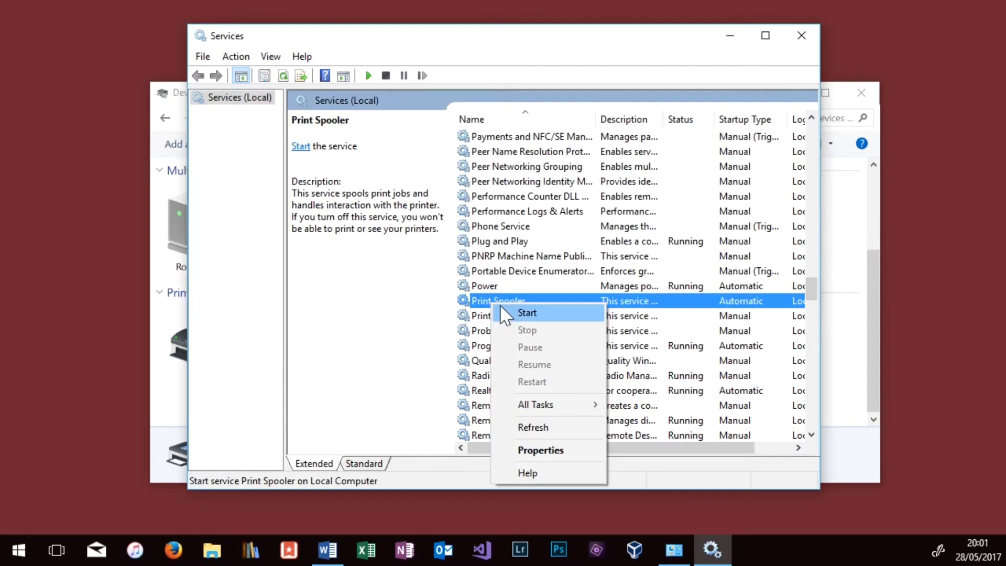
{"action": "left_click", "coordinate": [505, 313]}
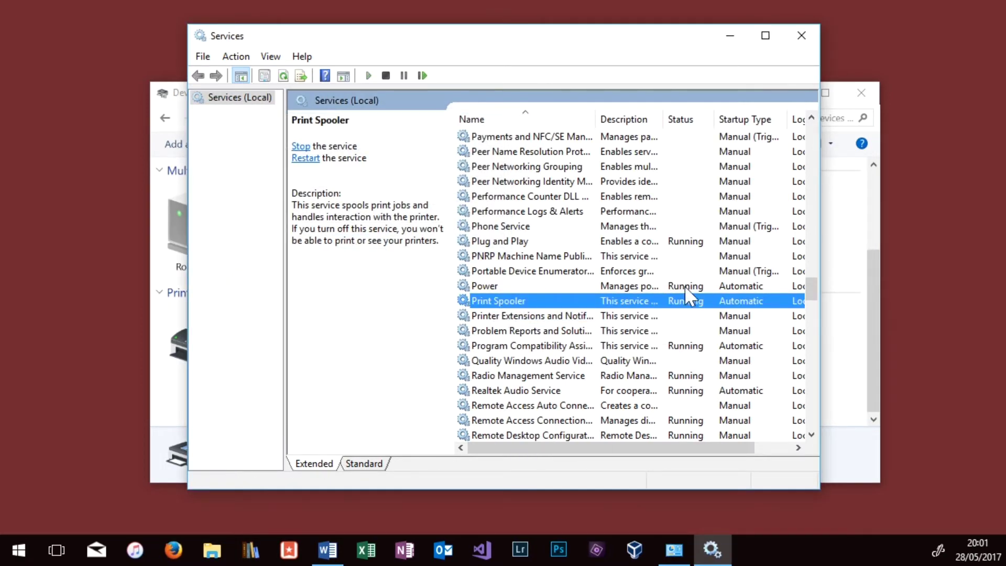
{"action": "left_click", "coordinate": [802, 35]}
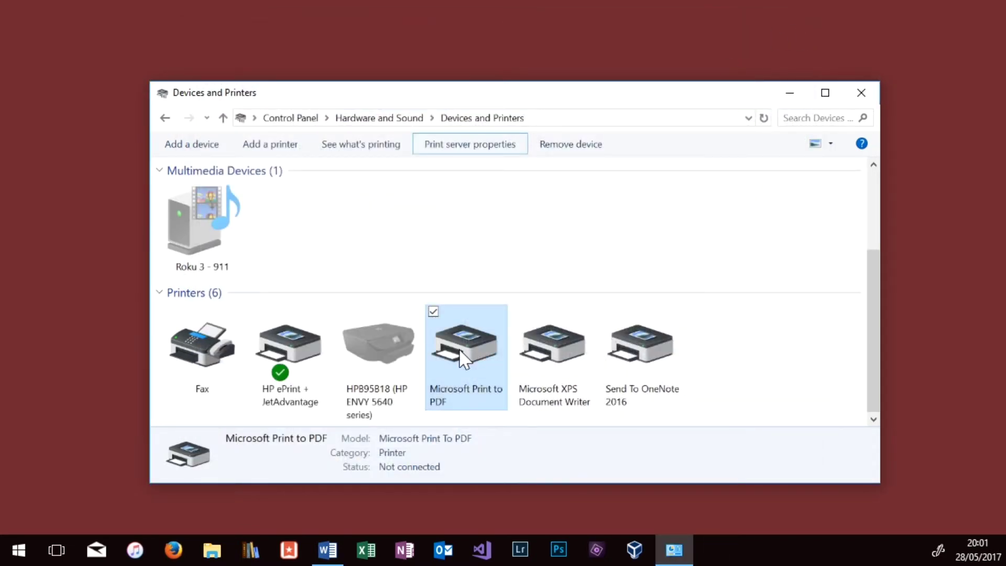
Review the HP ENVY 5640 series driver in Print Server Properties' driver list
{"action": "left_click", "coordinate": [457, 152]}
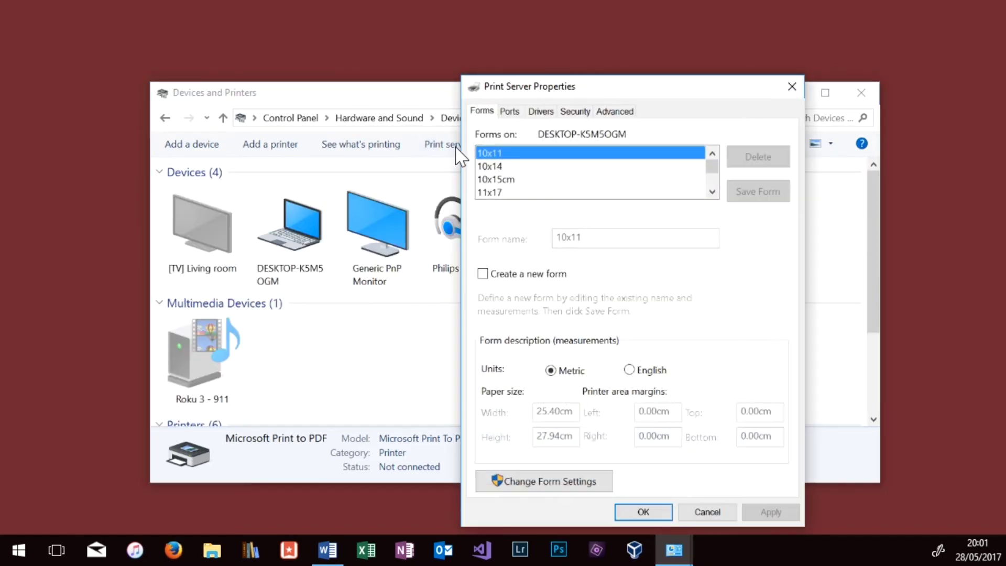
{"action": "left_click", "coordinate": [542, 112]}
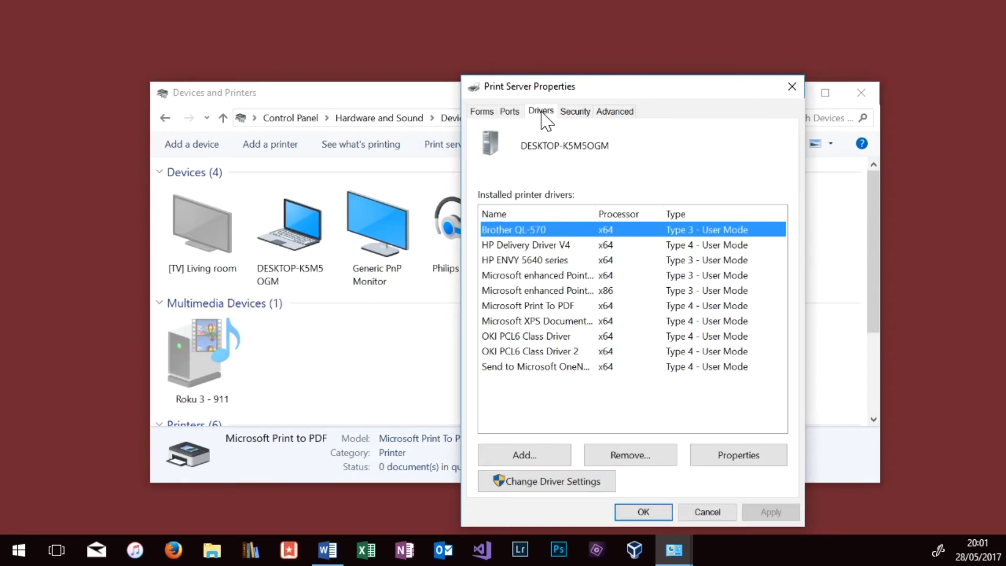
{"action": "left_click", "coordinate": [563, 266]}
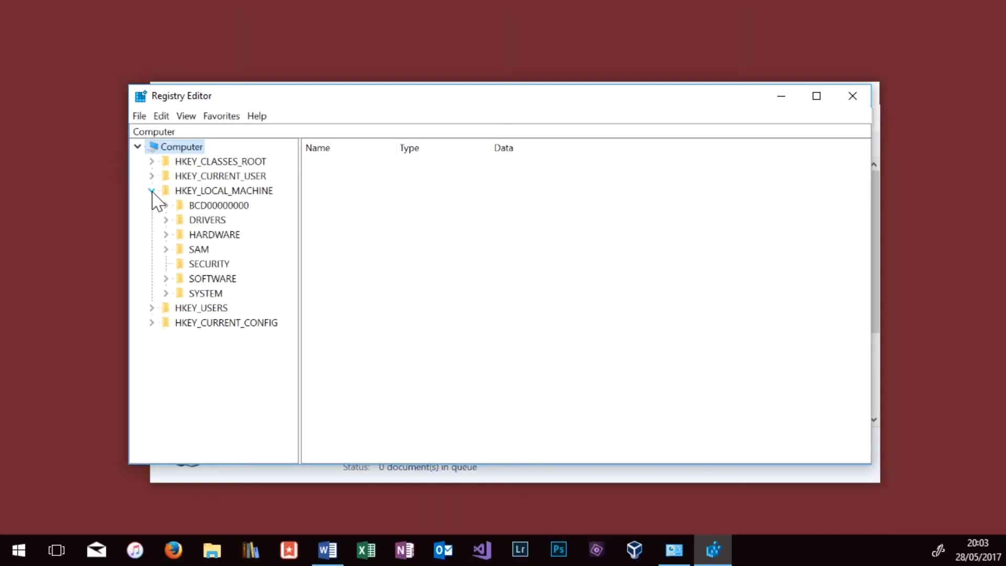
Expand SYSTEM > CurrentControlSet > Control > Print > Printers in the HKEY_LOCAL_MACHINE registry tree
{"action": "left_click", "coordinate": [166, 293]}
{"action": "left_click", "coordinate": [179, 249]}
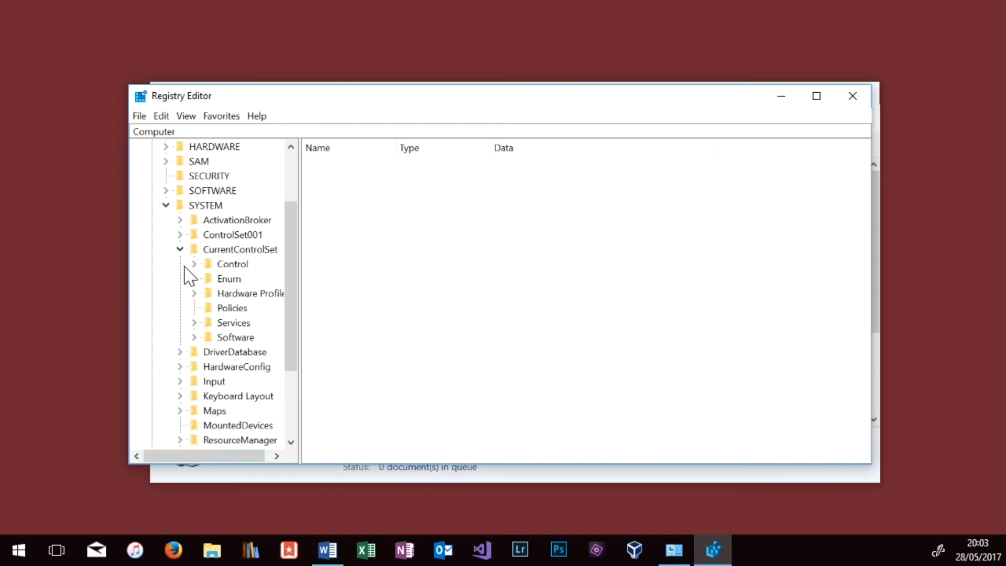
{"action": "left_click", "coordinate": [194, 264]}
{"action": "scroll", "coordinate": [299, 363], "scroll_direction": "down", "scroll_amount": 15}
{"action": "left_click", "coordinate": [208, 317]}
{"action": "left_click", "coordinate": [223, 351]}
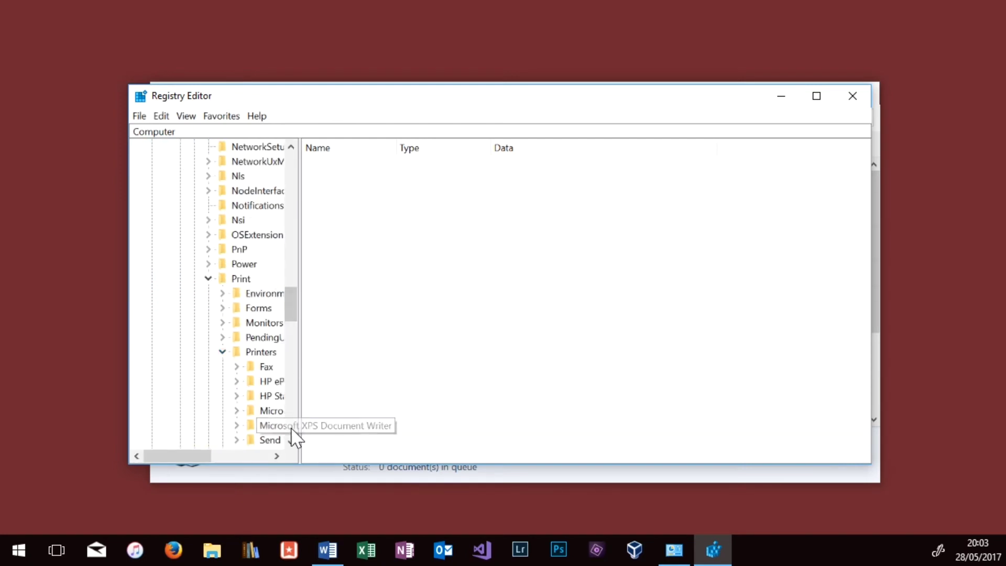
Resize the Registry Editor view and bring up the context menu for the Fax printer key
{"action": "left_click_drag", "start_coordinate": [195, 461], "coordinate": [228, 454]}
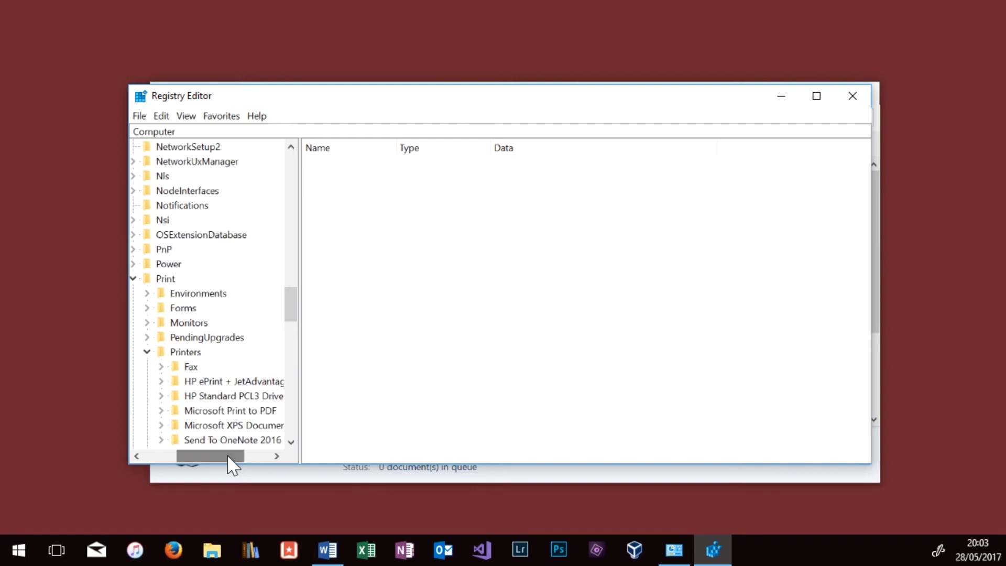
{"action": "left_click_drag", "start_coordinate": [295, 315], "coordinate": [295, 324]}
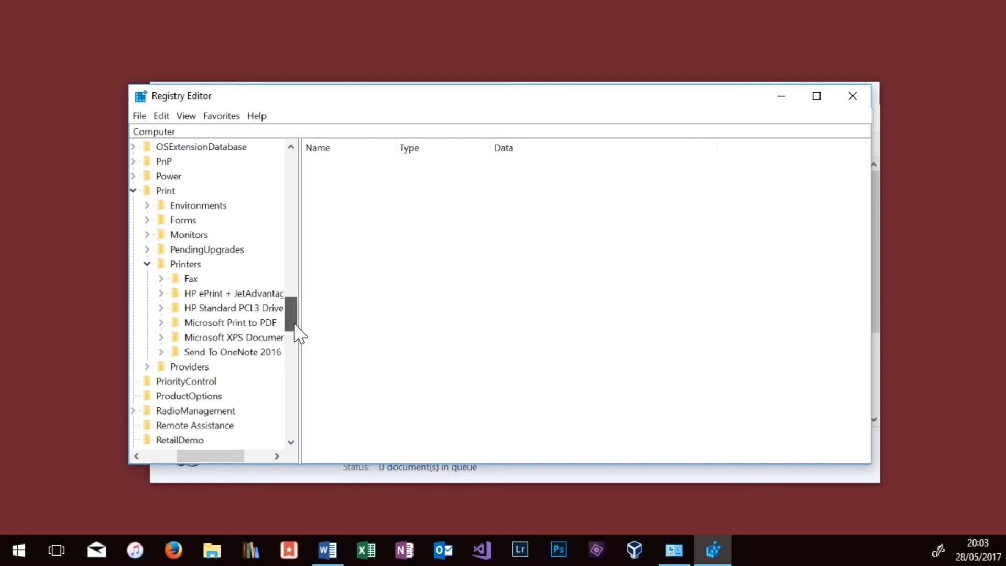
{"action": "right_click", "coordinate": [205, 285]}
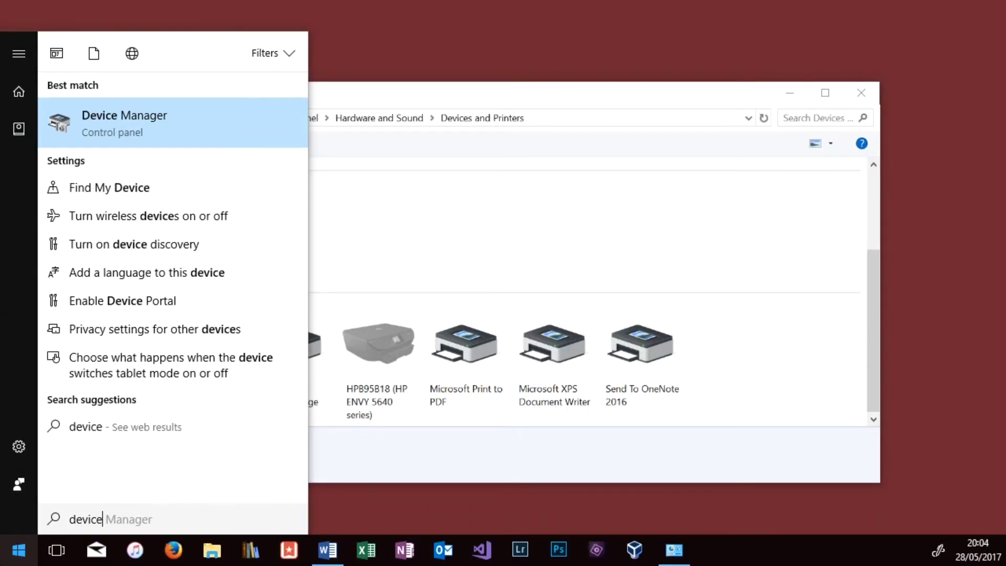
Open Device Manager and turn on Show hidden devices in the View menu
{"action": "left_click", "coordinate": [140, 137]}
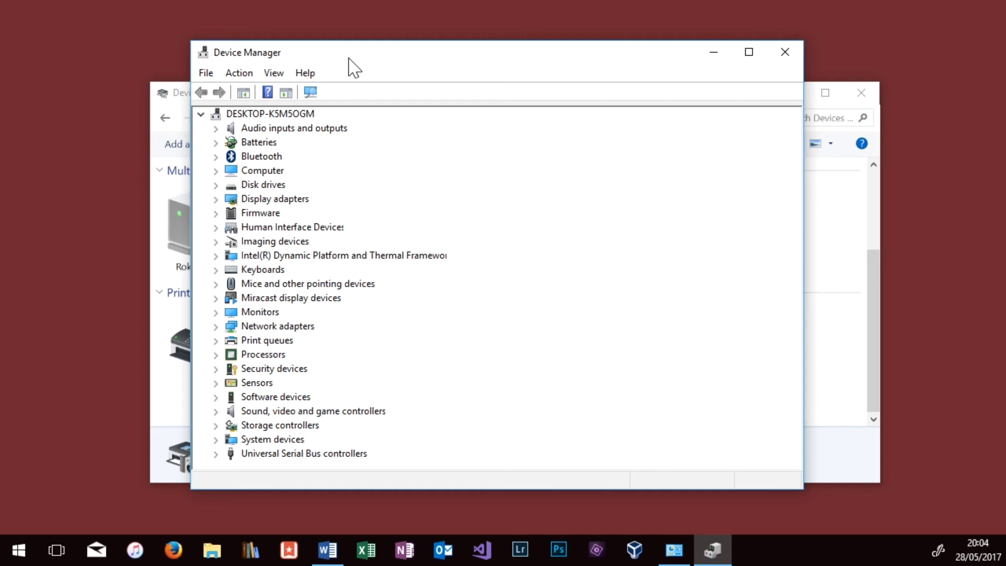
{"action": "left_click", "coordinate": [265, 77]}
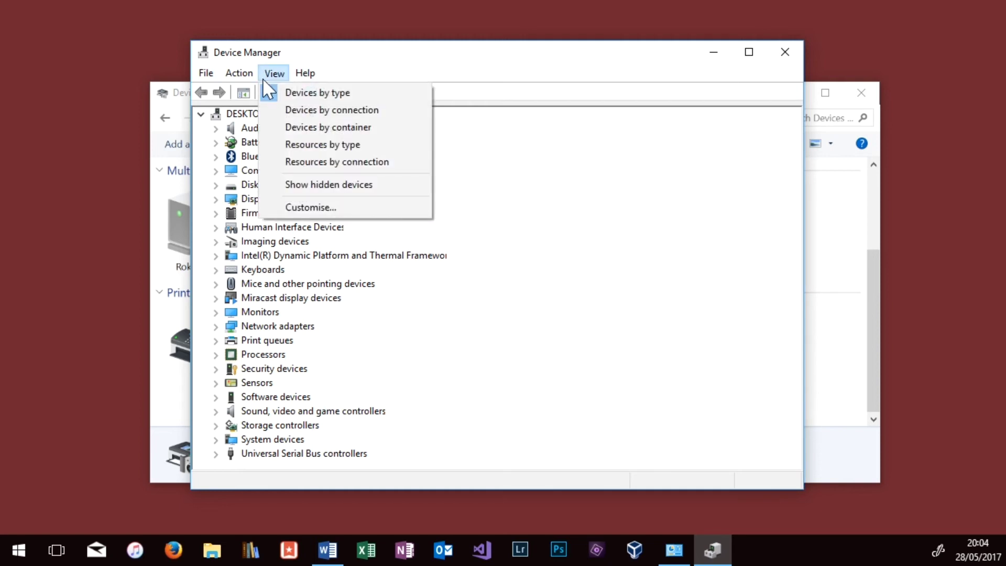
{"action": "left_click", "coordinate": [313, 186]}
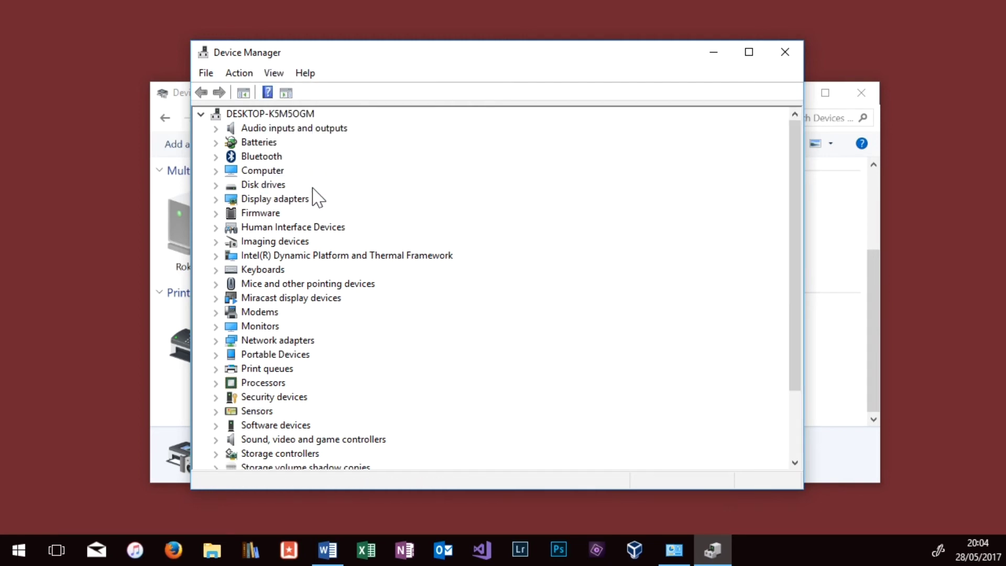
{"action": "key", "text": "alt+Tab"}
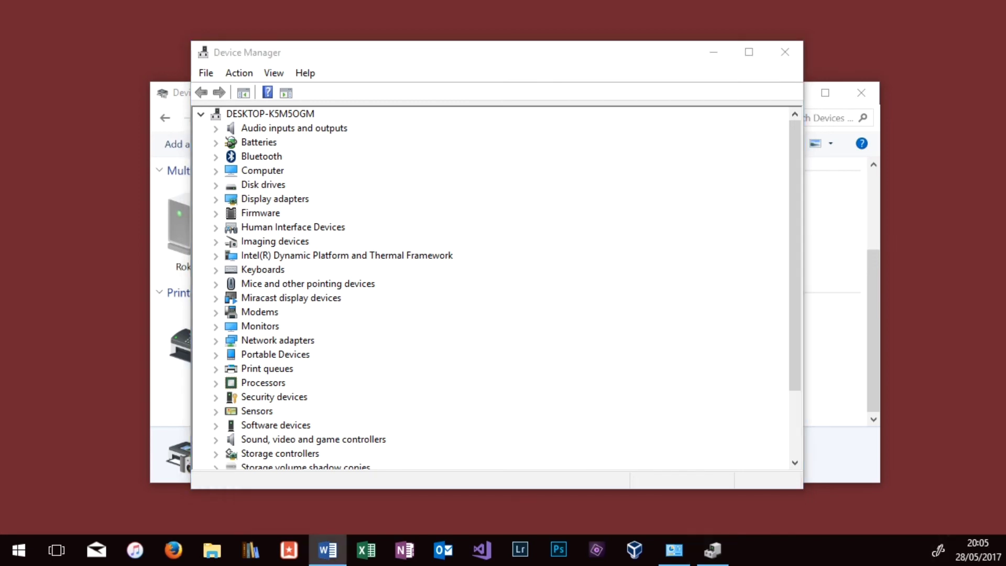
{"action": "left_click", "coordinate": [649, 427]}
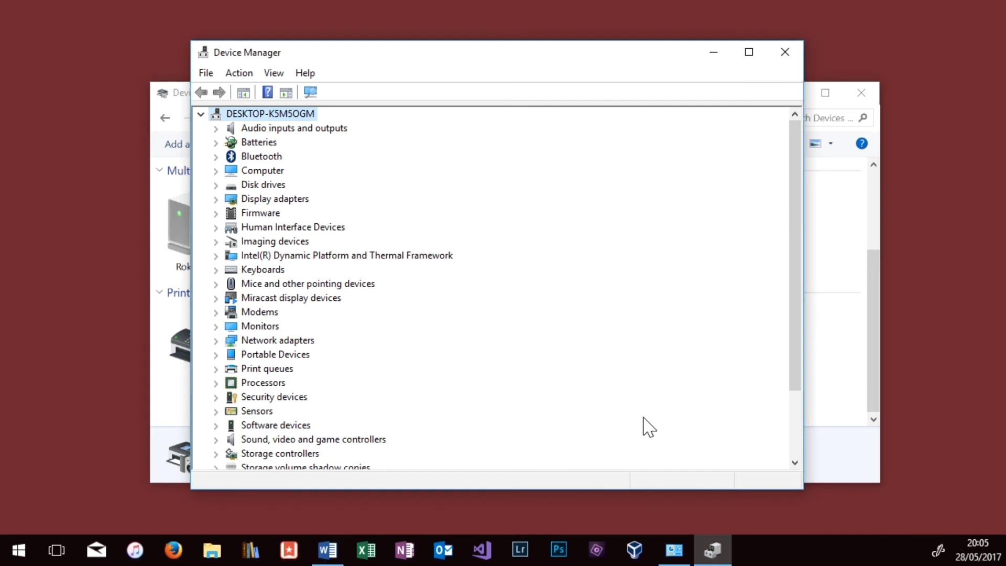
Expand Print queues and uninstall the greyed HP ENVY 5640 series print queue
{"action": "left_click", "coordinate": [215, 369]}
{"action": "scroll", "coordinate": [215, 283], "scroll_direction": "down", "scroll_amount": 5}
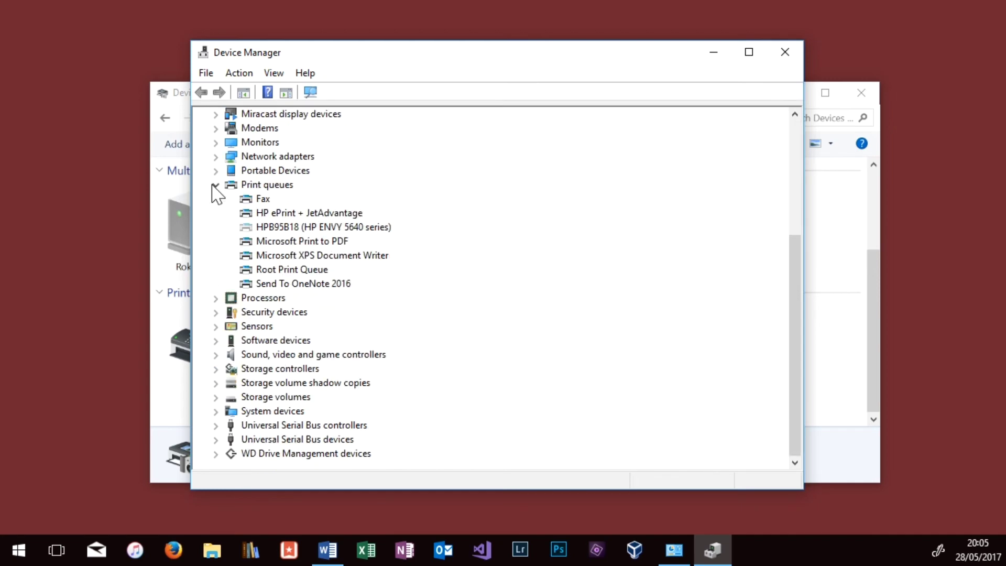
{"action": "right_click", "coordinate": [268, 227]}
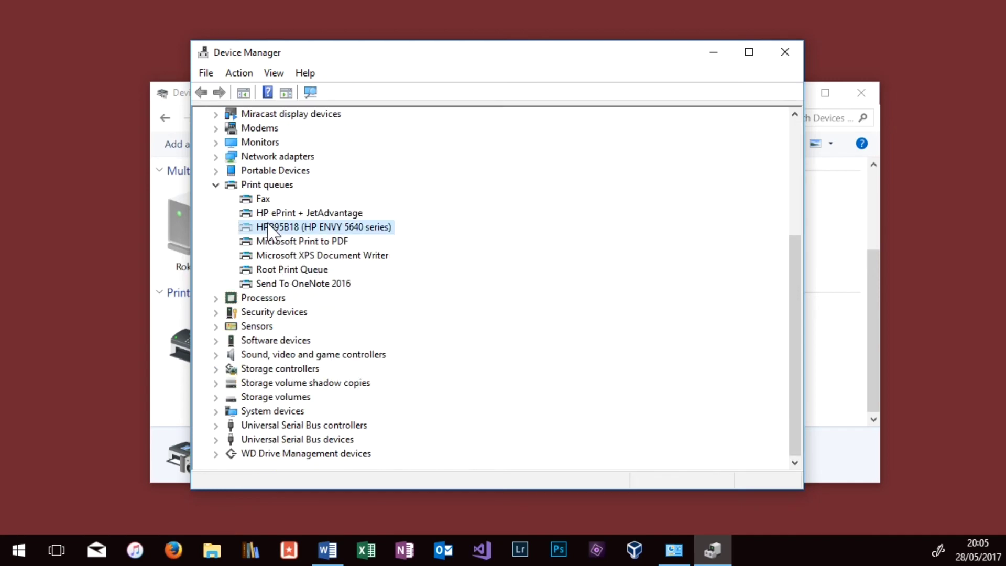
{"action": "left_click", "coordinate": [213, 231]}
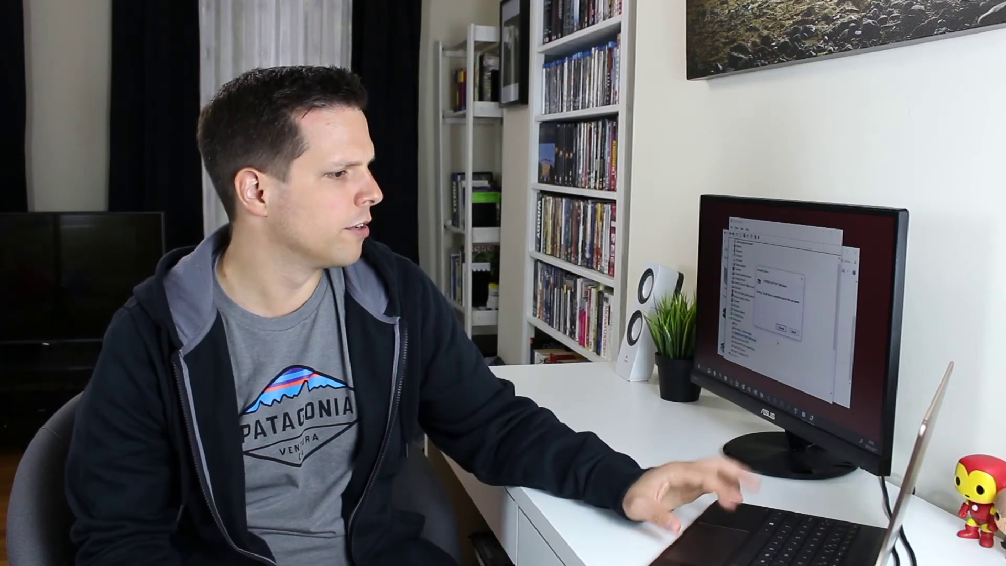